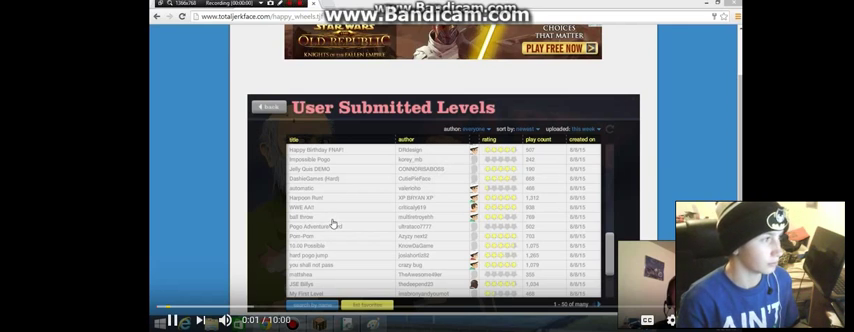
Pause, resume, then pause the Happy Wheels recording at 0:08 on the 'you shall not pass' level.
click(333, 223)
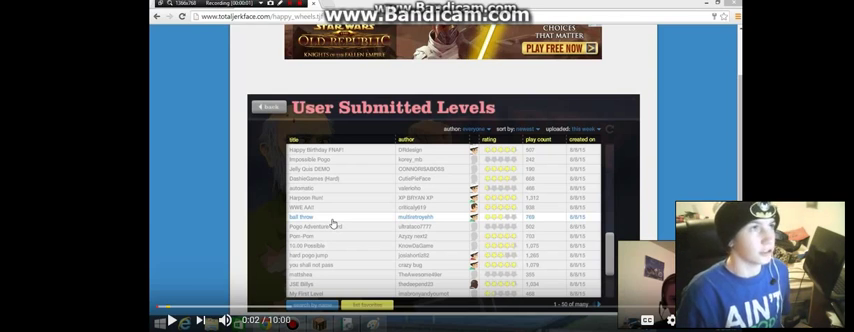
click(333, 222)
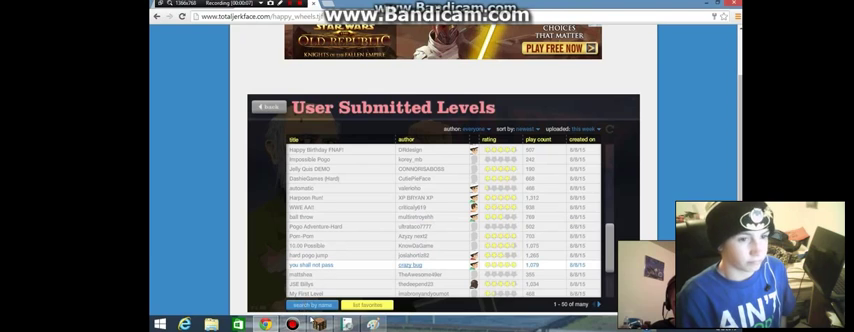
click(334, 296)
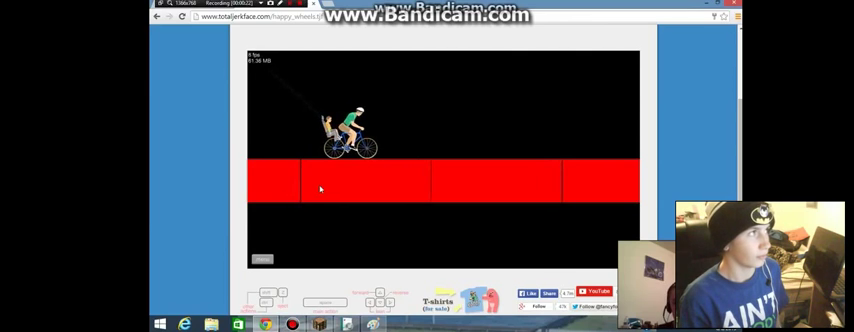
Let the Happy Wheels recording play through the bicycle and building levels.
key(Up)
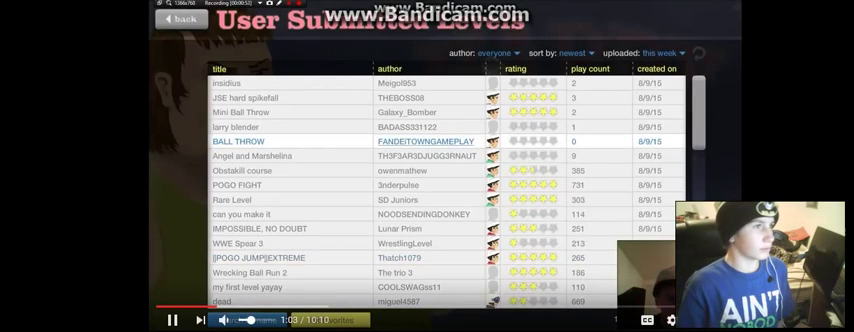
Jump the recording from 1:04 to 3:50, pause there, then resume playback.
drag(198, 306, 376, 306)
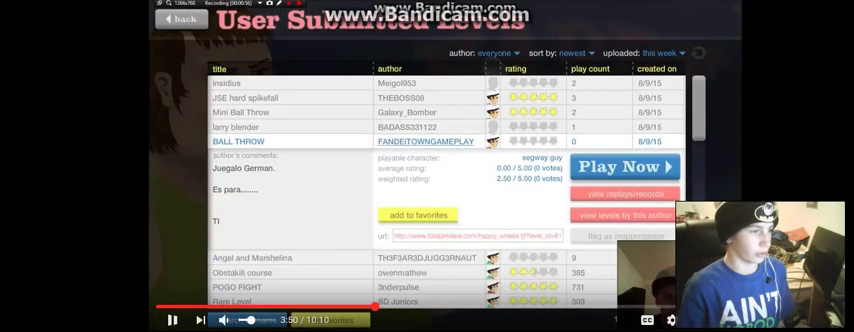
key(space)
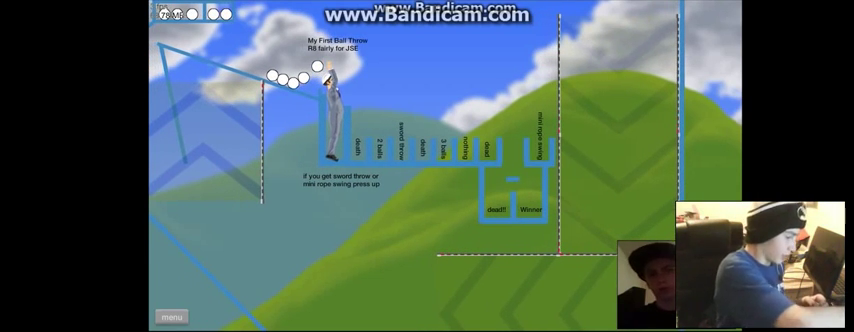
key(Escape)
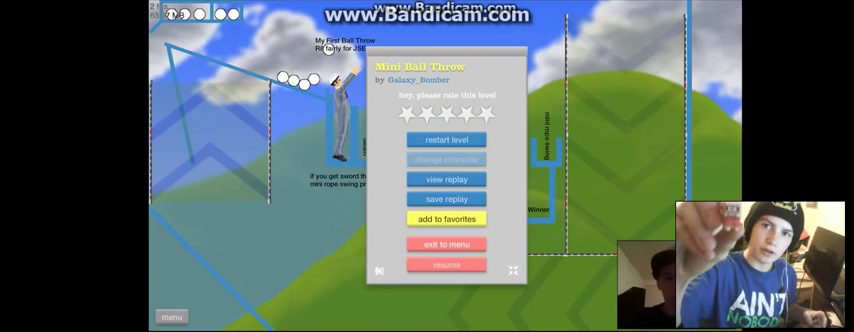
click(446, 244)
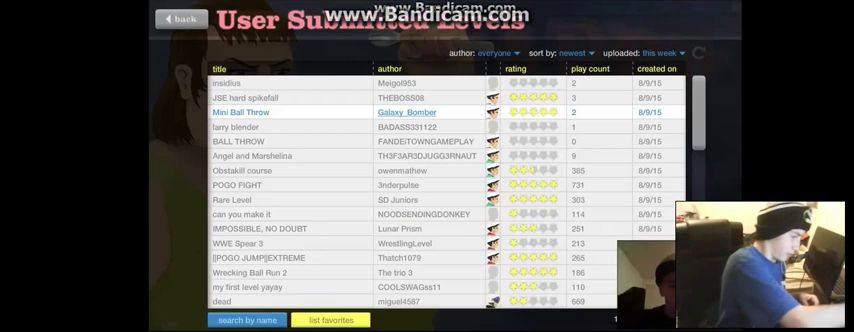
click(241, 112)
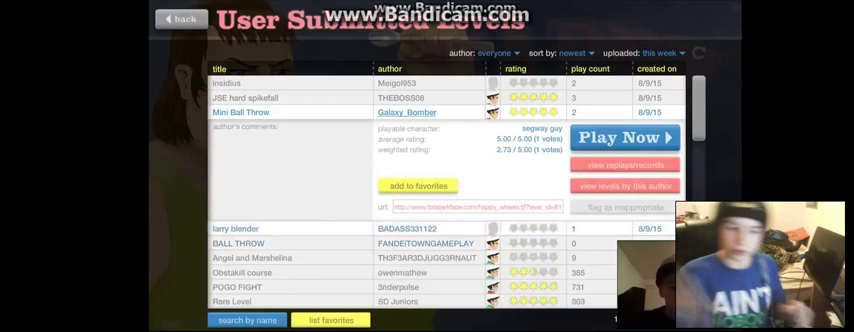
scroll(400, 180, down, 2)
scroll(400, 180, up, 1)
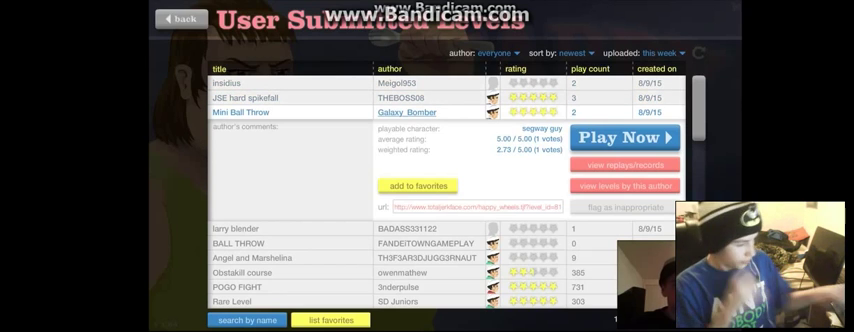
scroll(400, 180, down, 1)
scroll(400, 180, down, 1)
scroll(400, 180, down, 2)
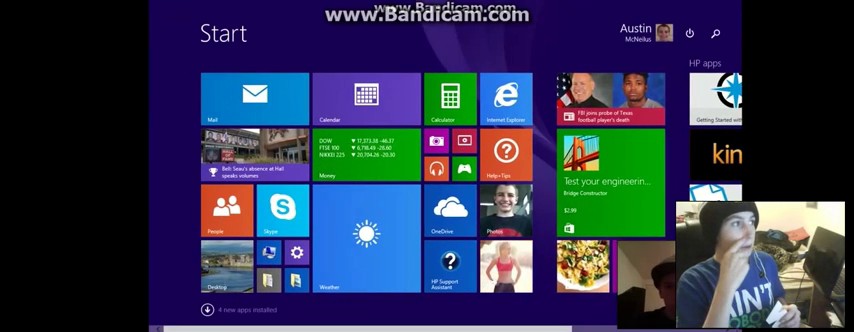
key(super)
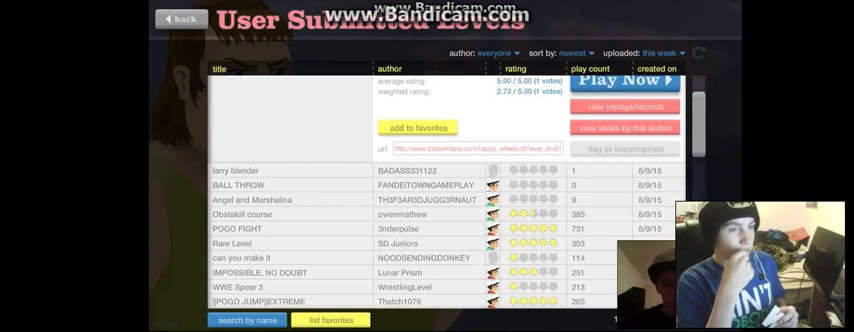
key(F11)
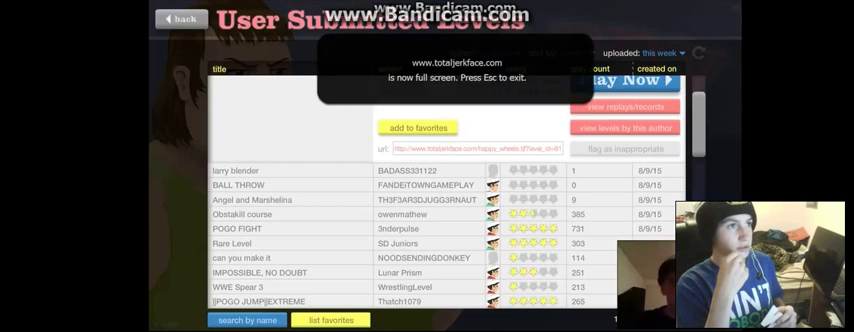
key(alt+Tab)
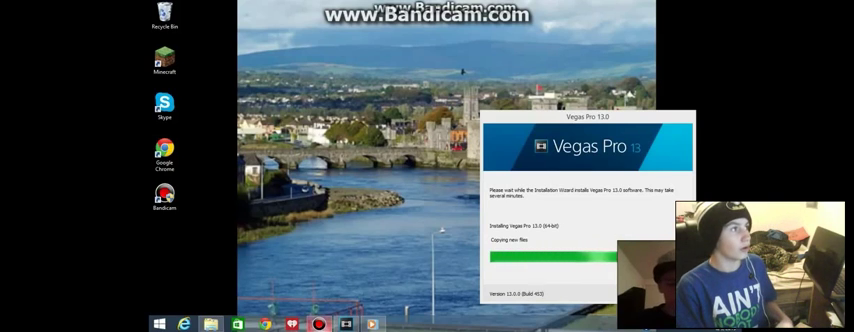
Play on as the Bandicam window comes forward and Chrome's Happy Wheels window opens.
click(319, 324)
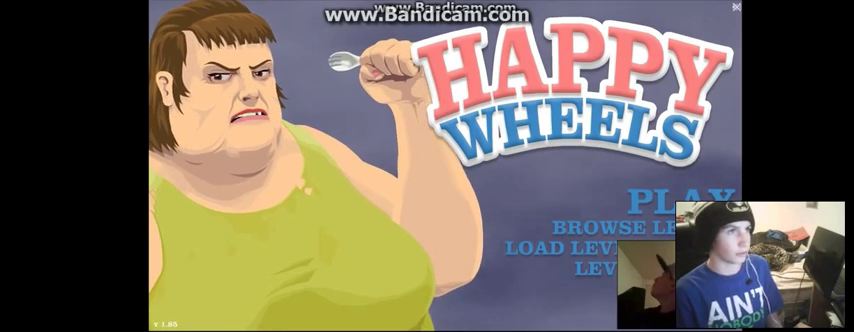
Pause the Happy Wheels video and load the 8:04 sandbox-game video at 0:00.
key(space)
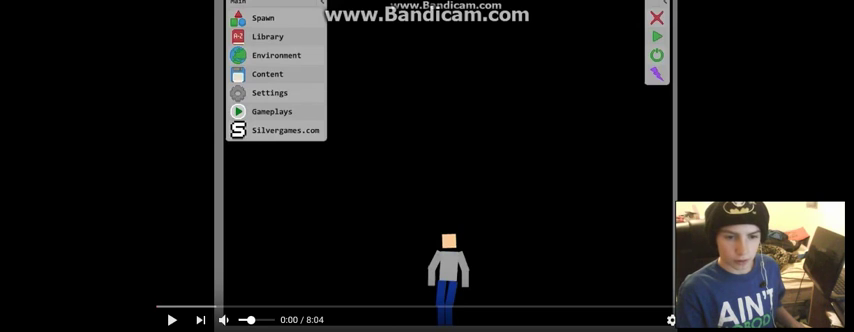
Mute and unmute the sandbox video, then start it playing.
key(m)
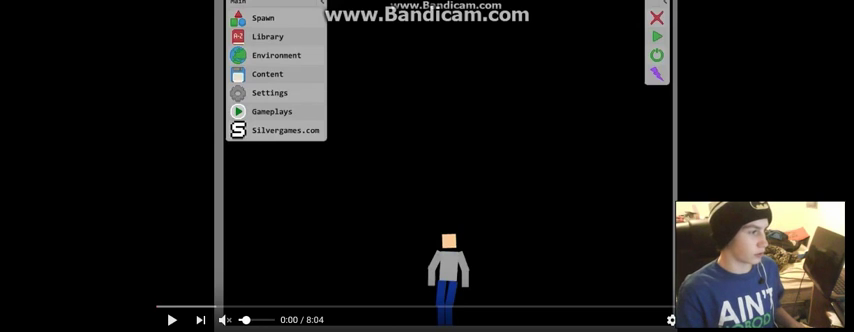
key(Up)
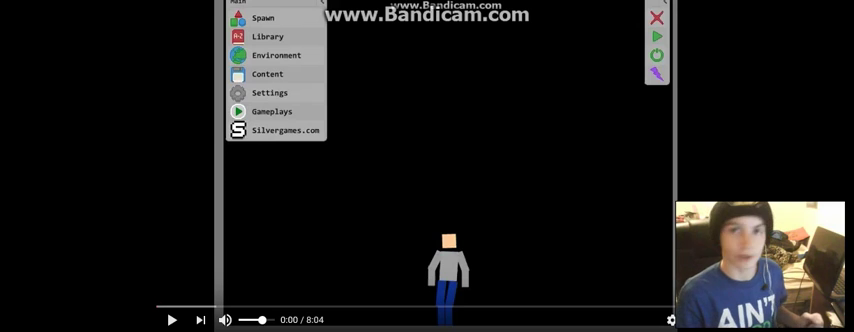
key(space)
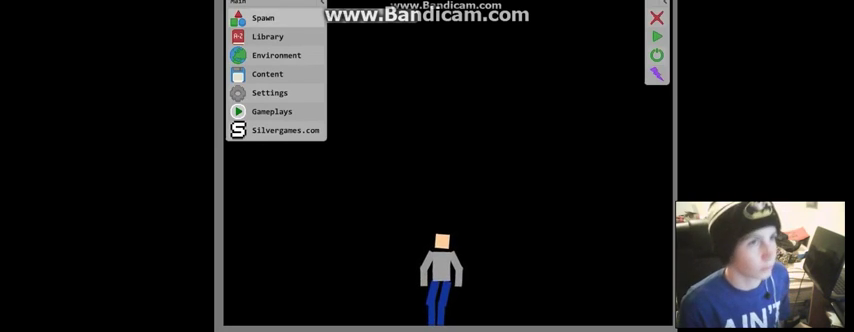
Play on through Spawn previews, Square to Drone Trigger and back to Ragdoll, into Library.
click(262, 17)
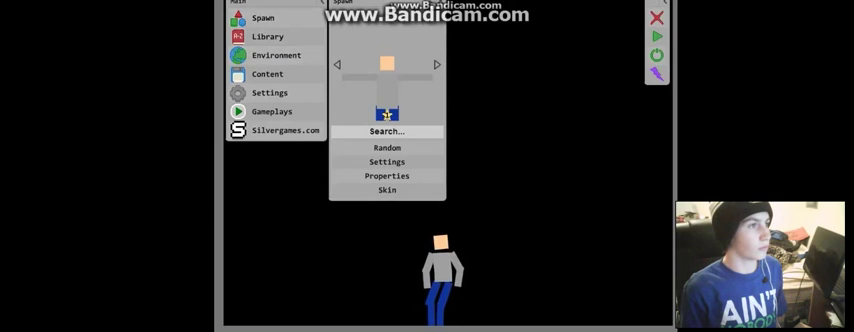
click(436, 64)
click(436, 64)
click(436, 64)
click(436, 64)
click(436, 64)
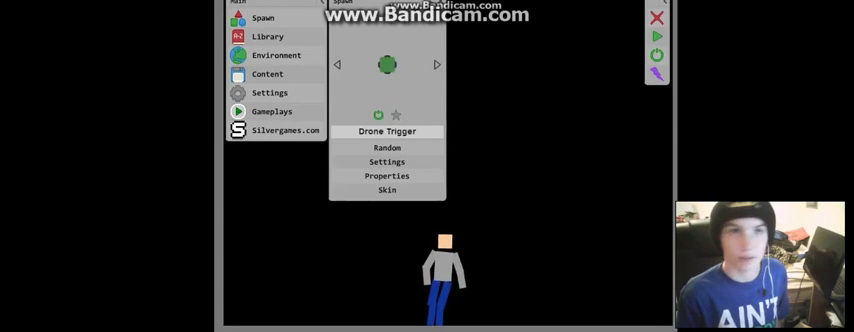
click(337, 64)
click(337, 64)
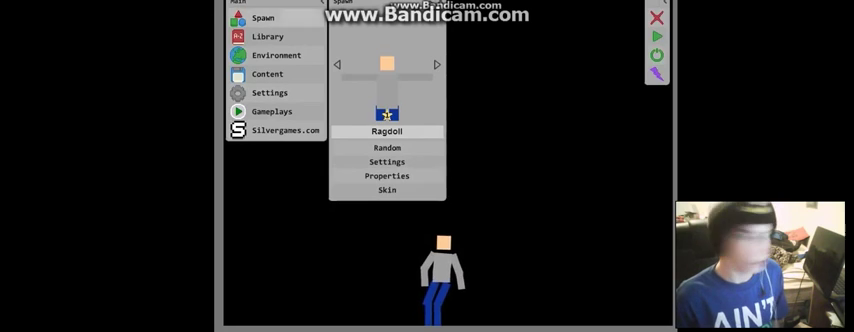
click(267, 36)
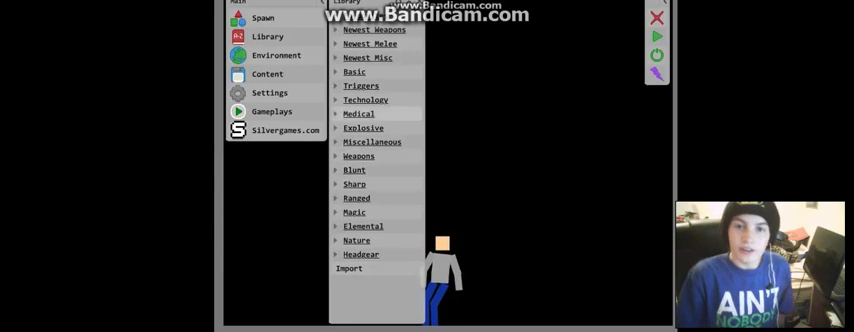
Play on as Technology expands, a Black Hole is placed, and the Flash menu is dismissed.
click(366, 99)
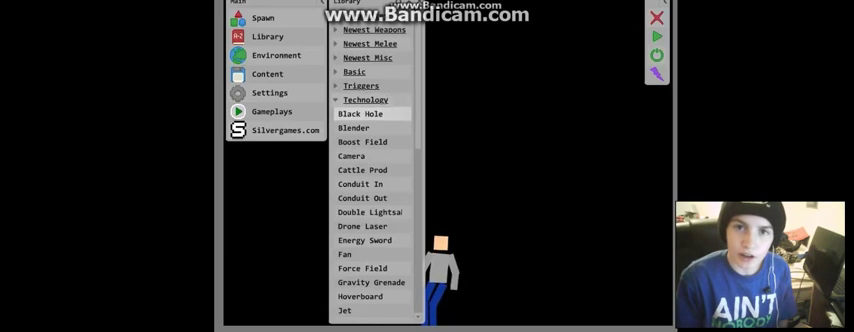
click(360, 113)
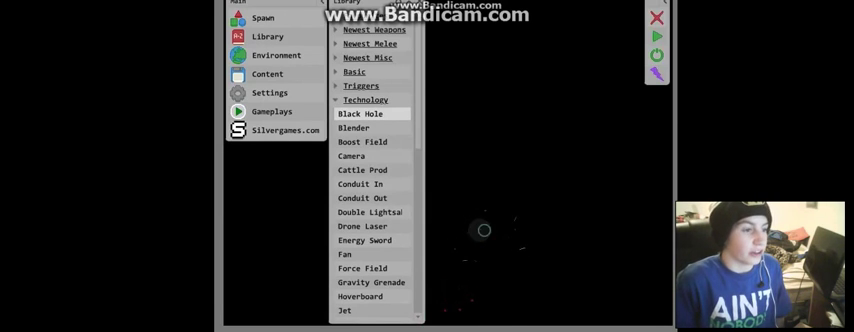
right_click(484, 33)
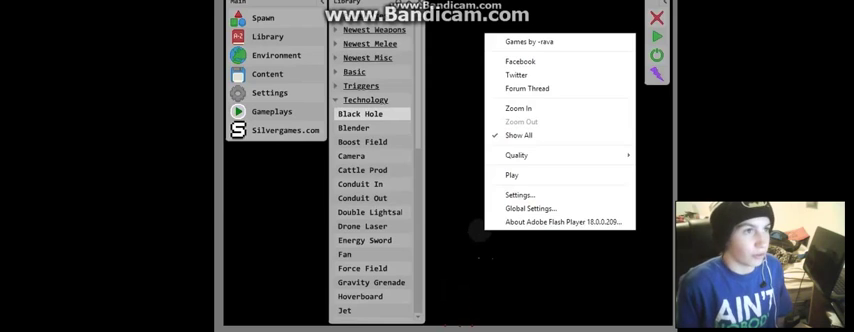
key(Escape)
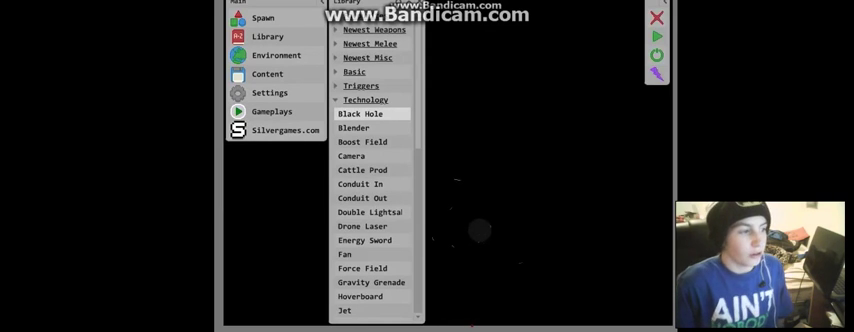